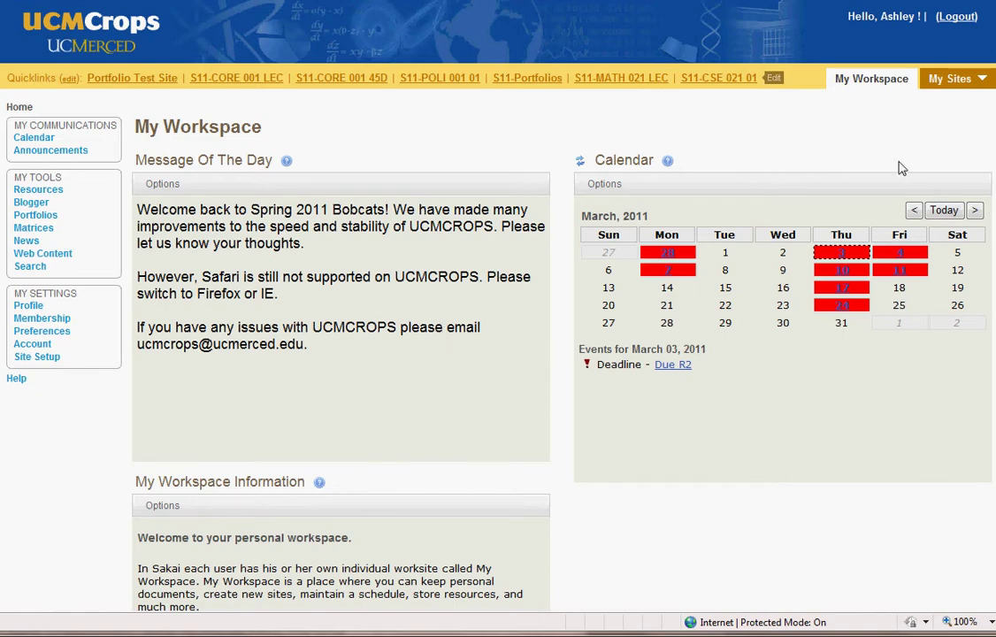
- Switch from My Sites to the S11-Portfolios site under Portfolios
click(970, 80)
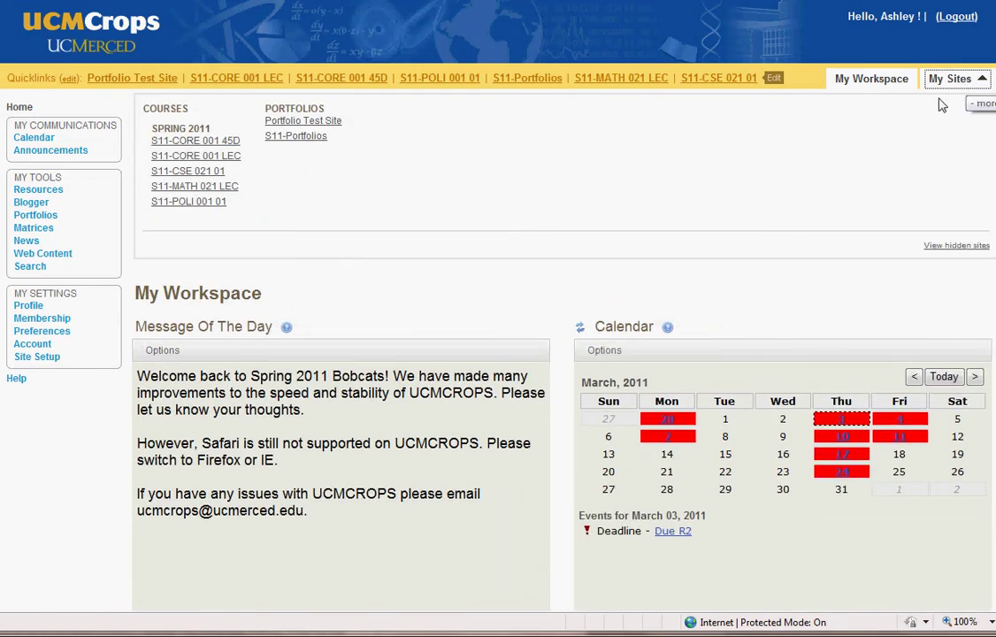
click(306, 144)
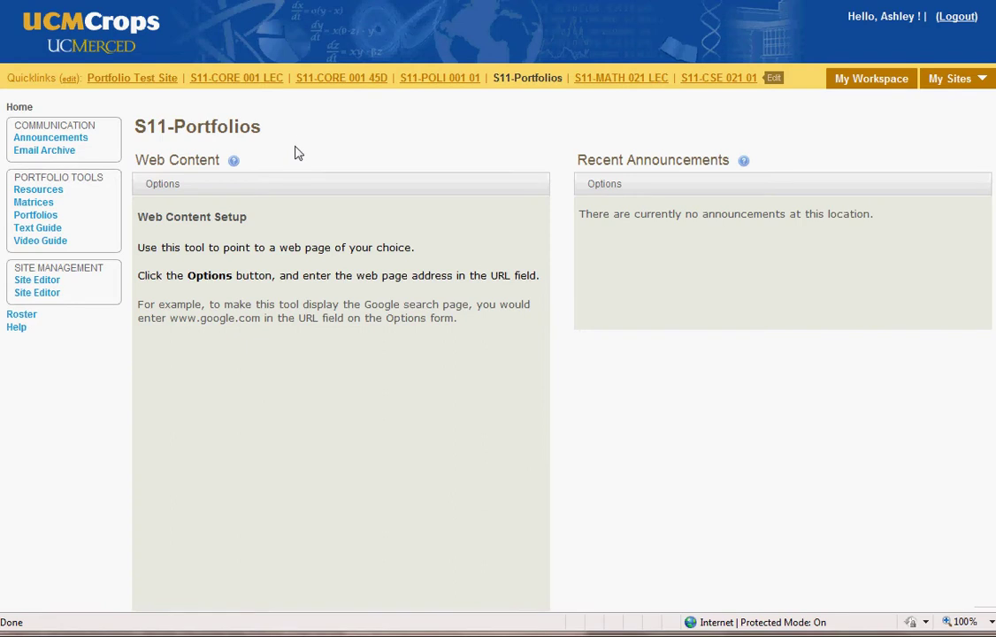
- Open the Matrices tool from the Portfolio Tools sidebar
click(40, 208)
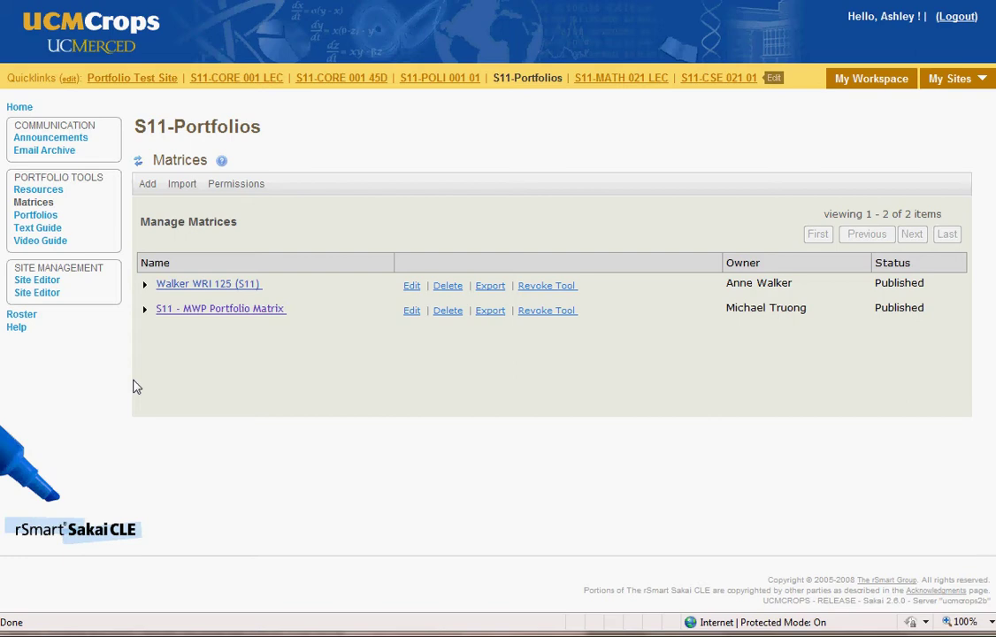
- Open the S11 - MWP Portfolio Matrix and its green Introduction Evidence cell
click(224, 314)
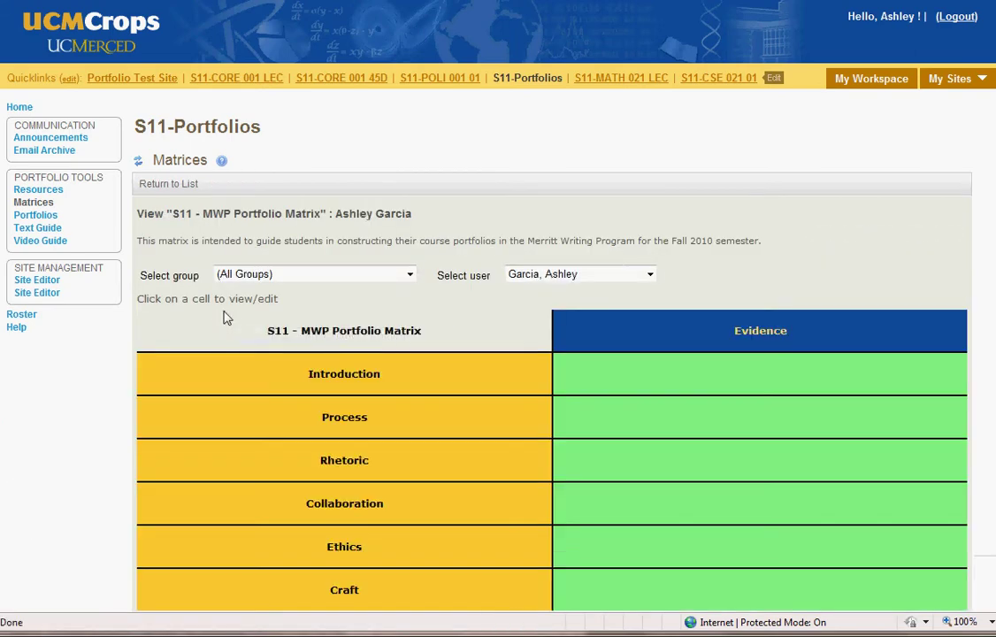
scroll(249, 377, down, 2)
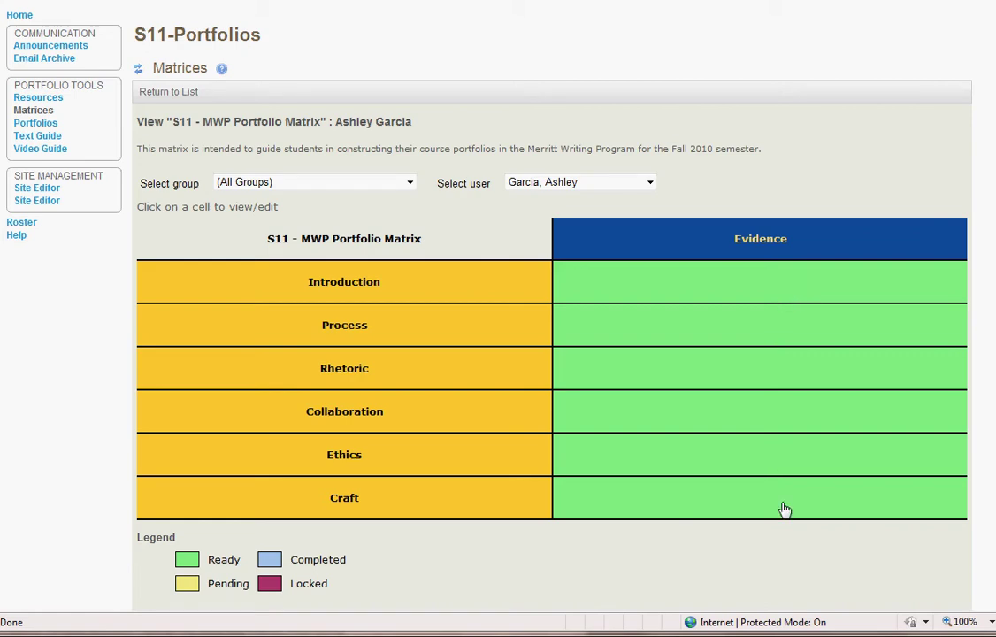
click(723, 284)
scroll(713, 292, down, 2)
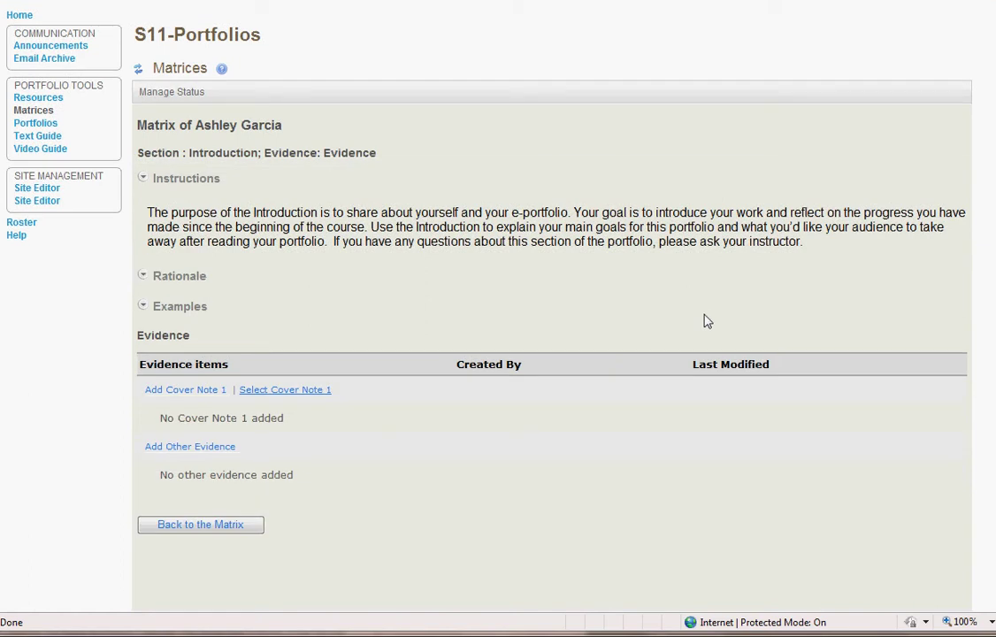
- Add Cover Note 1, type and delete the test line 'This is a covernote'
click(203, 391)
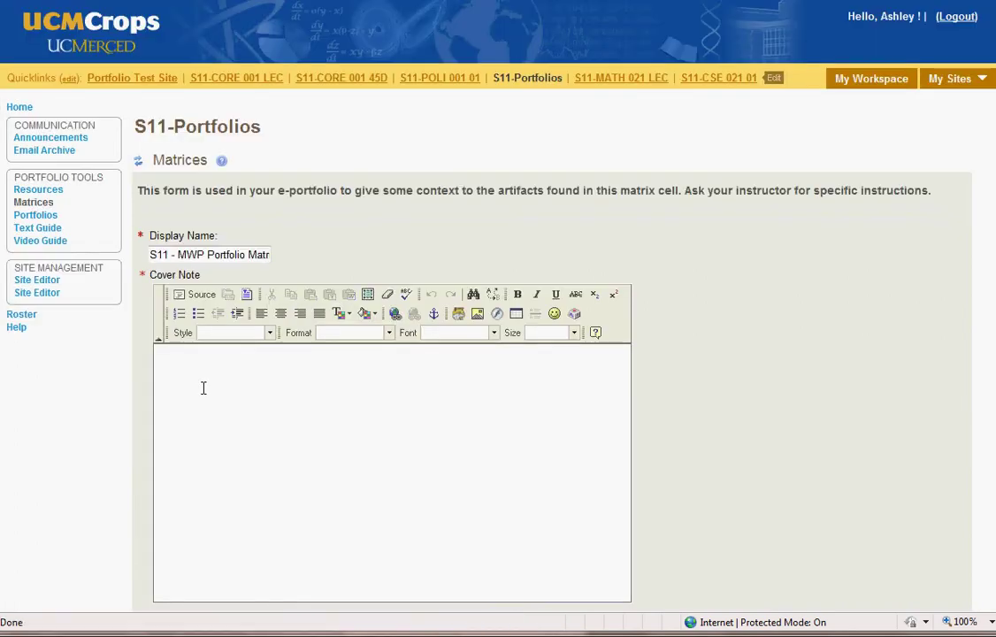
scroll(203, 388, down, 3)
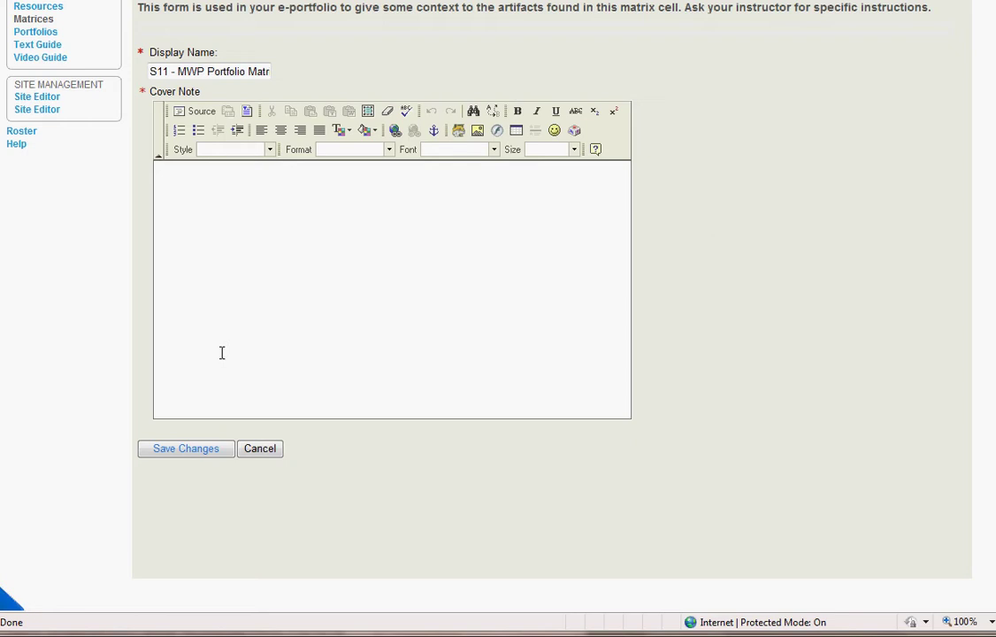
click(227, 239)
text(Th)
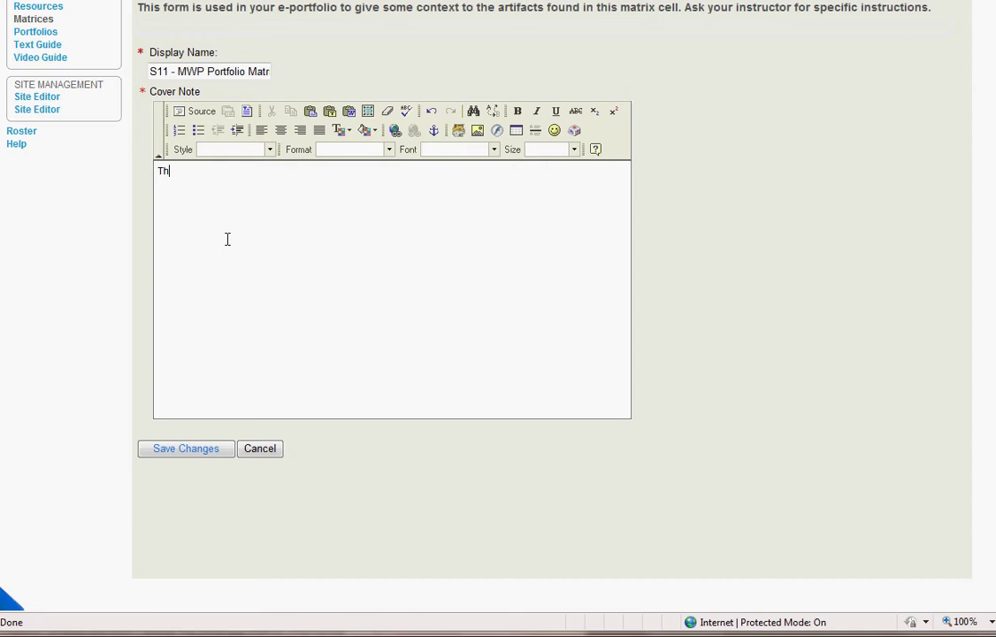
text(is is a co)
text(vernote)
drag(256, 174, 155, 173)
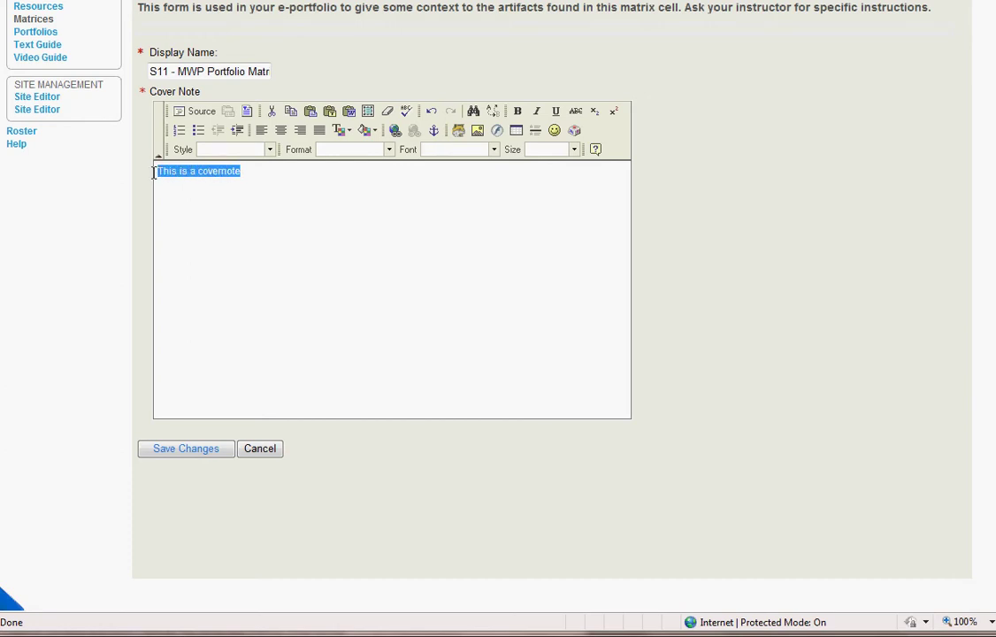
key(Delete)
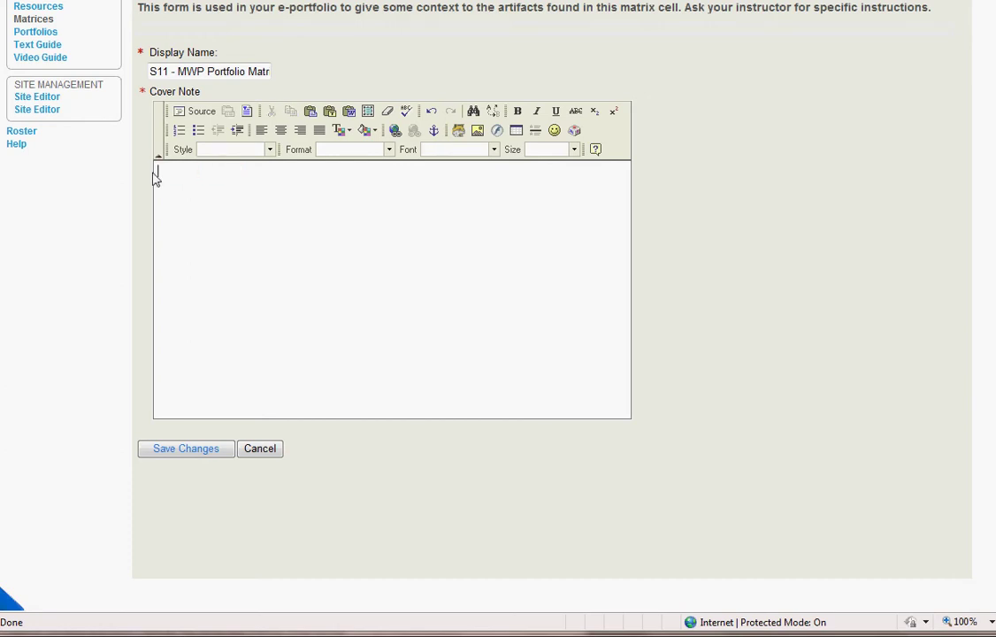
- Paste the Word sample covernote text, ending 'Thank You', via Paste from Word
click(348, 113)
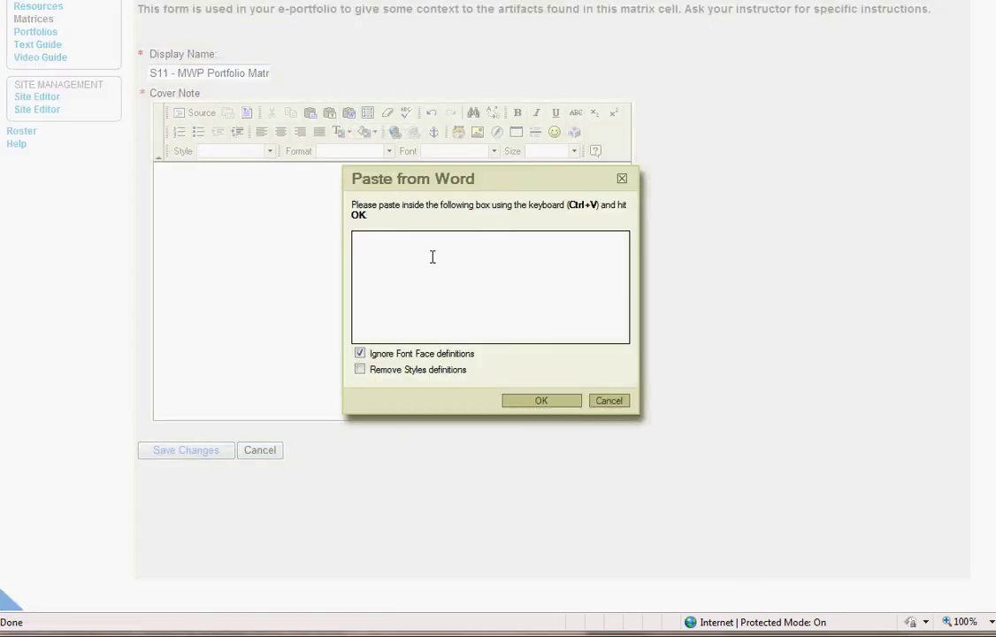
right_click(433, 256)
click(496, 331)
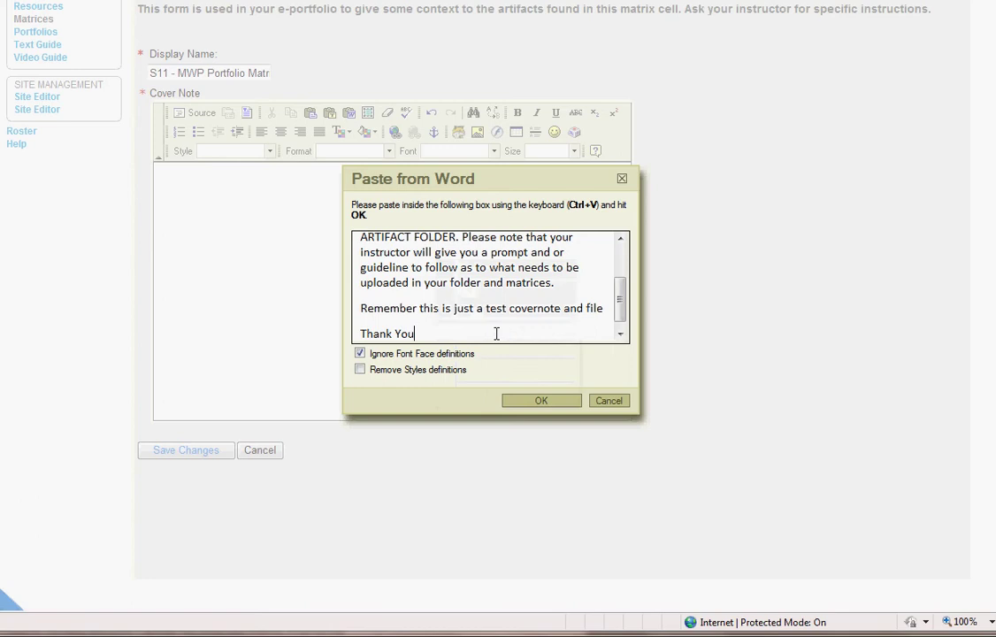
click(540, 403)
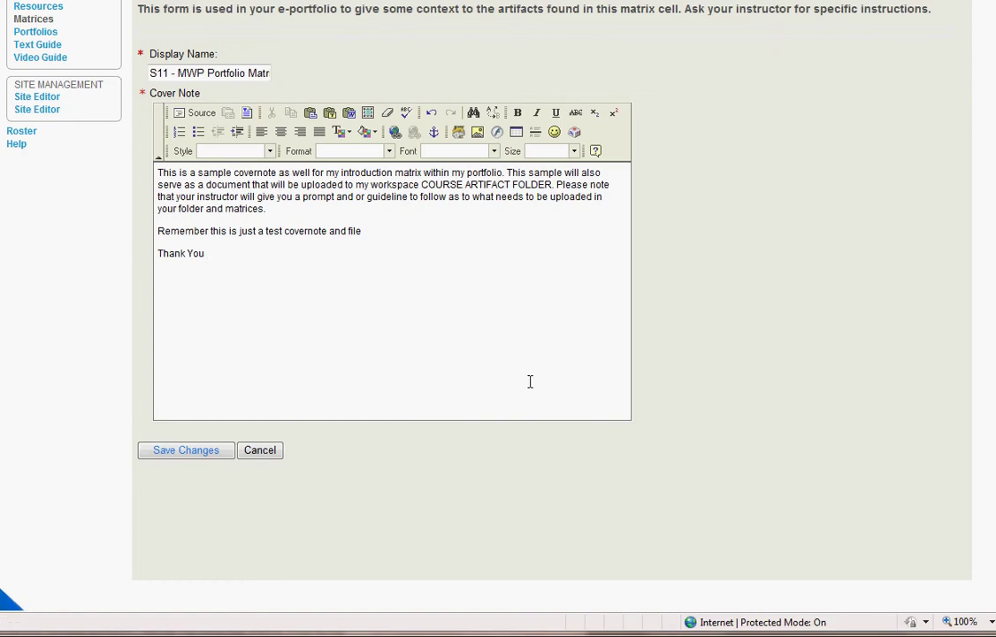
- Save the cover note and confirm it appears under Evidence items
click(201, 453)
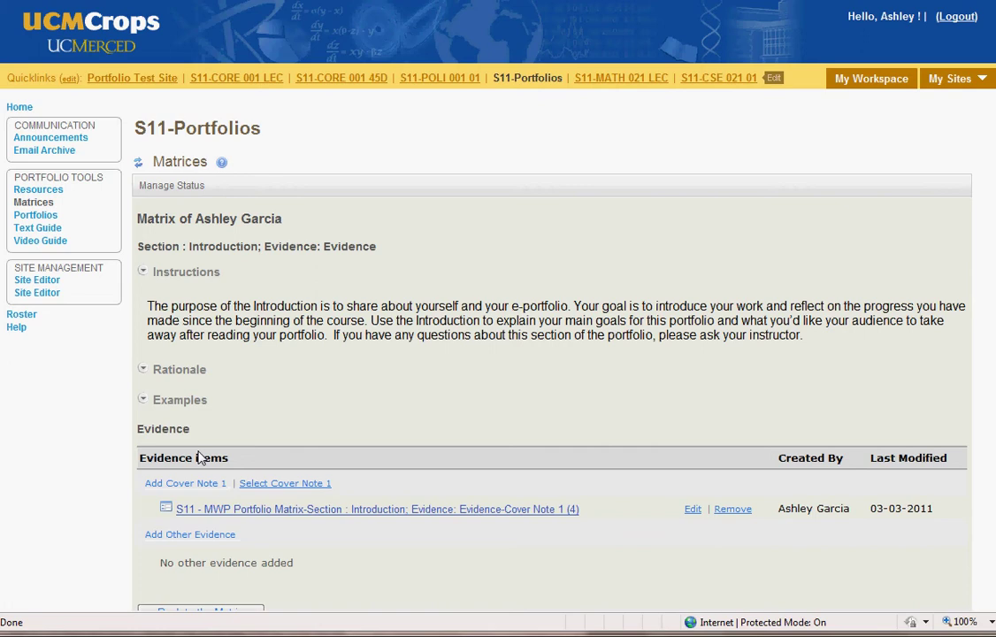
scroll(199, 457, down, 2)
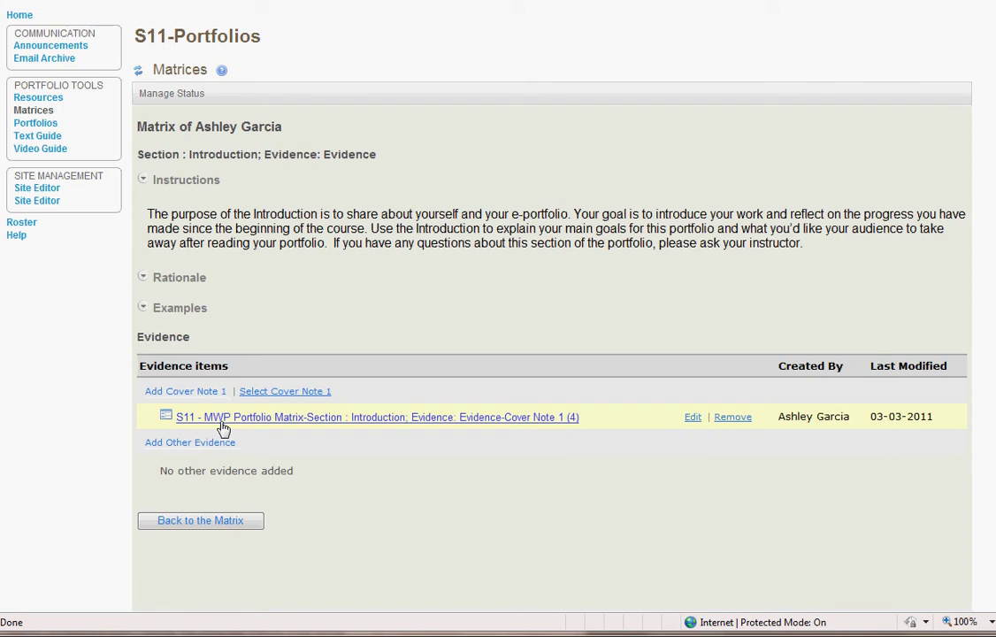
click(215, 417)
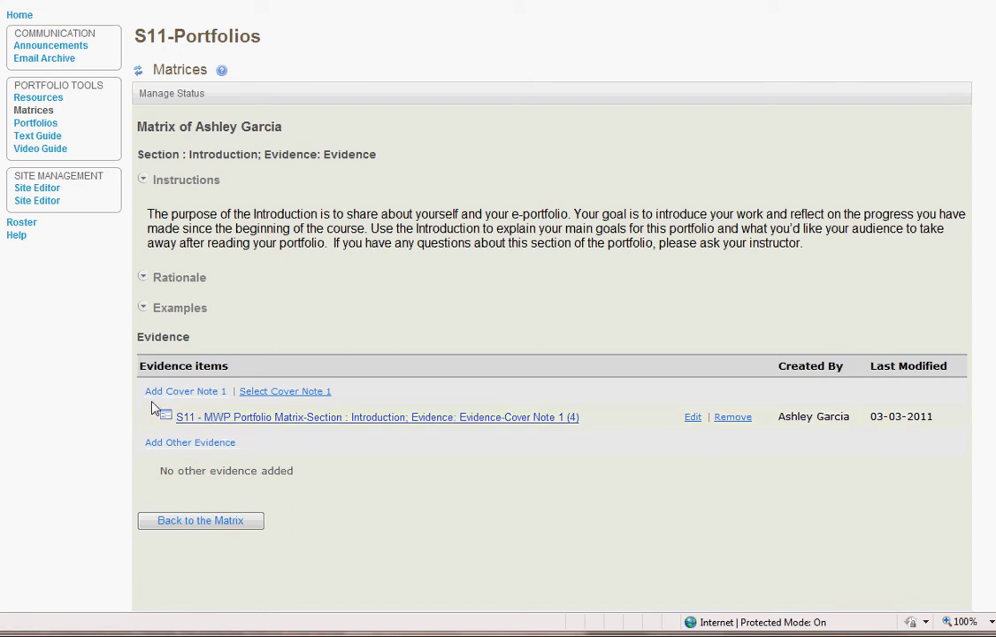
- Add Other Evidence by selecting the sample covernote .docx from Course Artifacts
click(199, 442)
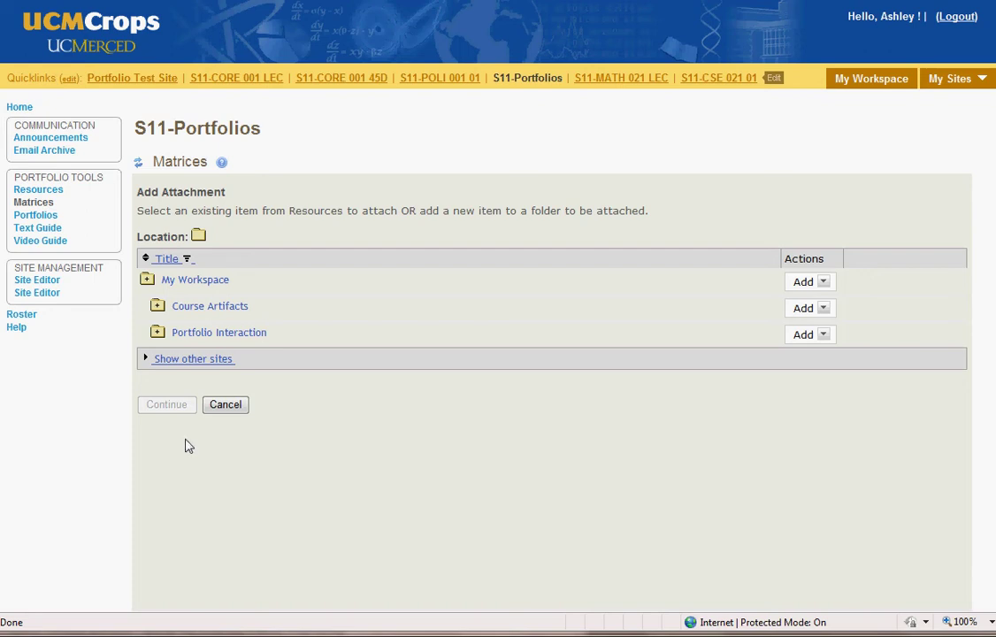
click(212, 311)
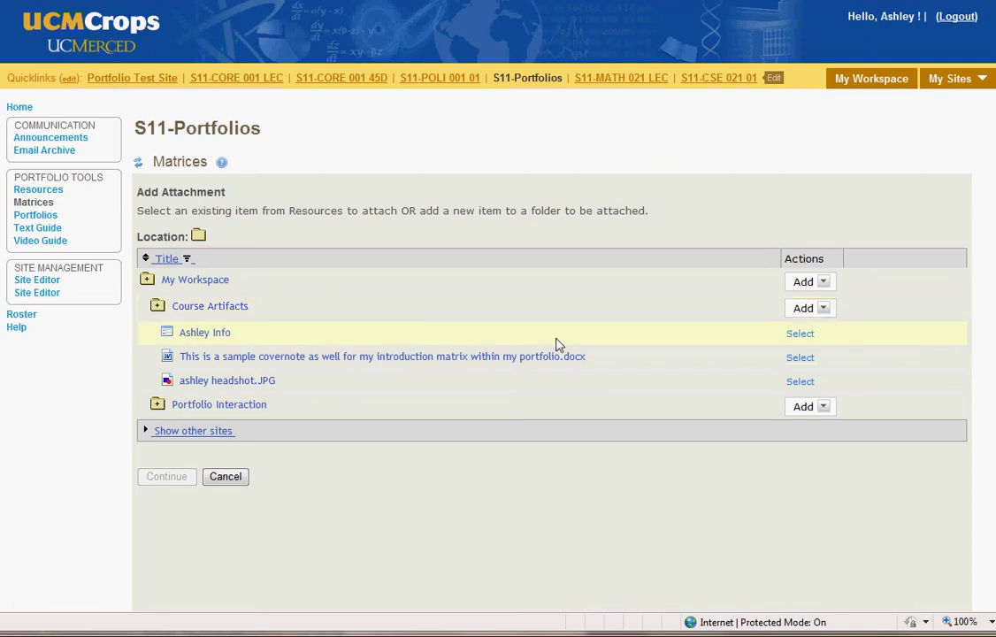
click(797, 358)
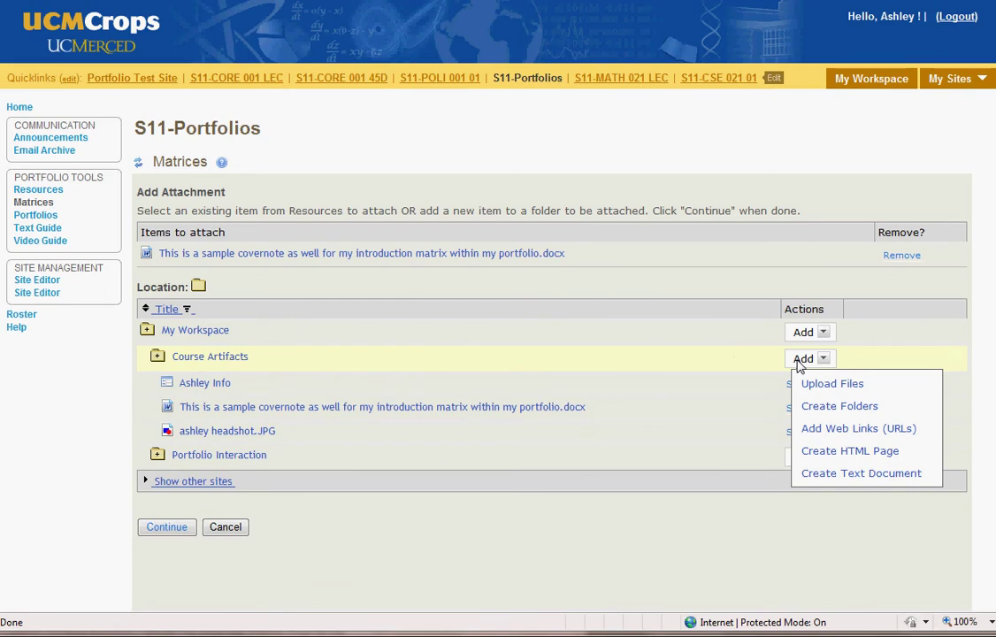
click(793, 365)
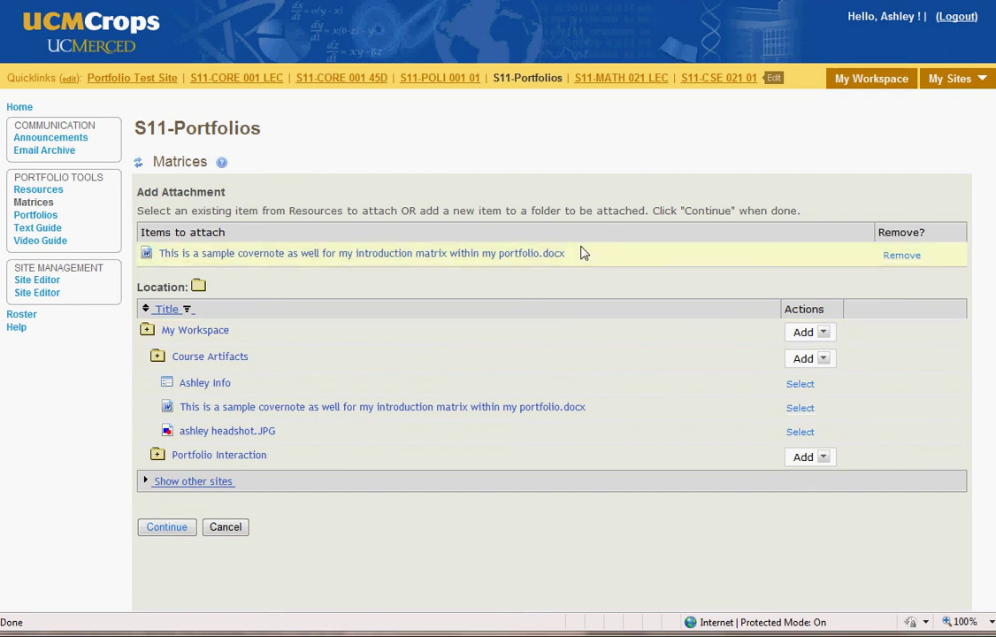
scroll(249, 391, down, 2)
- Continue on the Add Attachment page to list the .docx beside the cover note
click(173, 345)
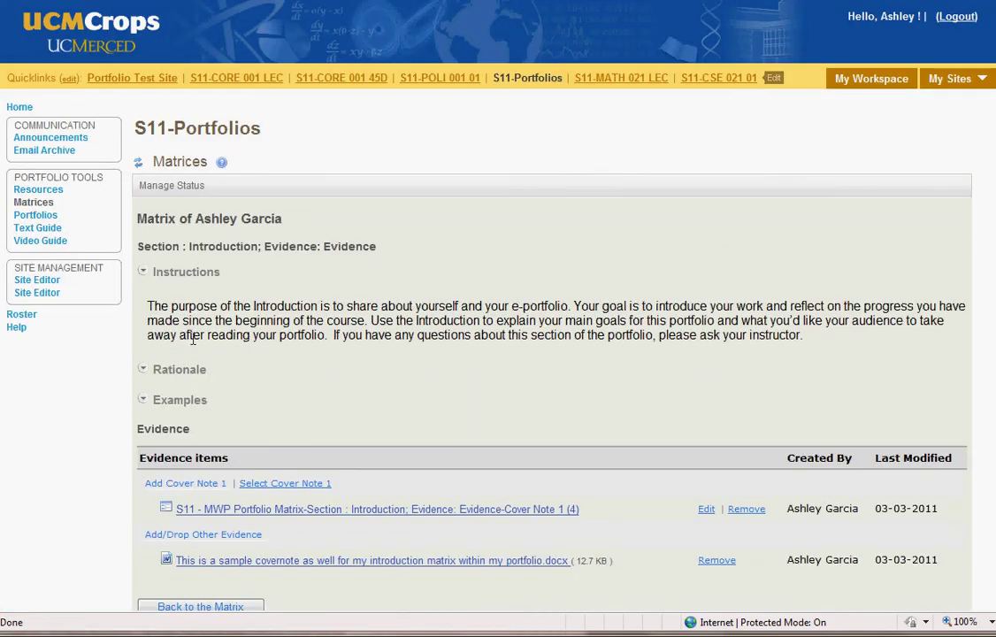
scroll(194, 343, down, 1)
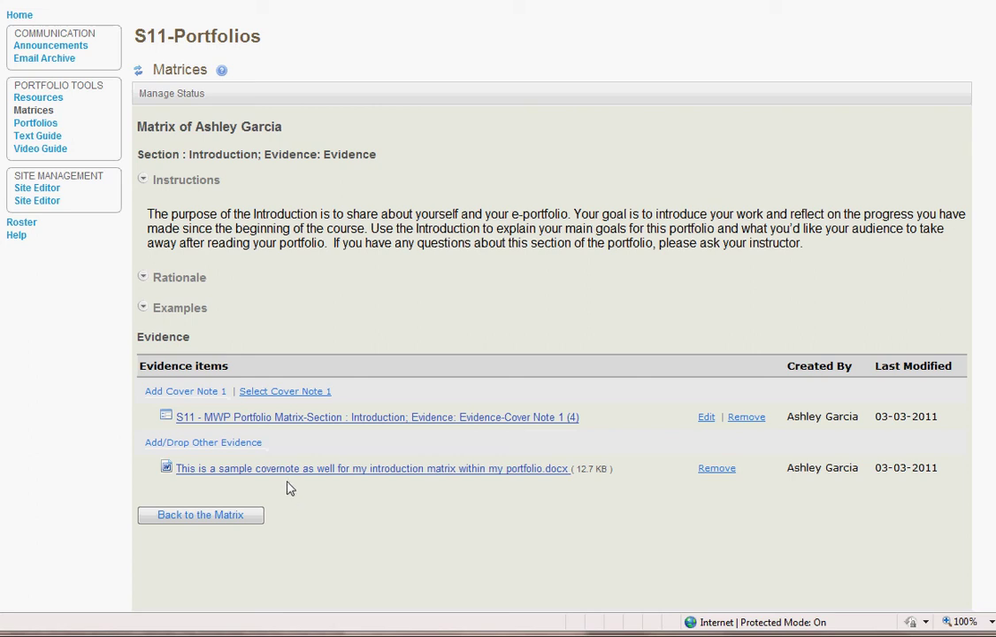
- Go Back to the Matrix and view the Introduction cell's two evidence icons
click(210, 522)
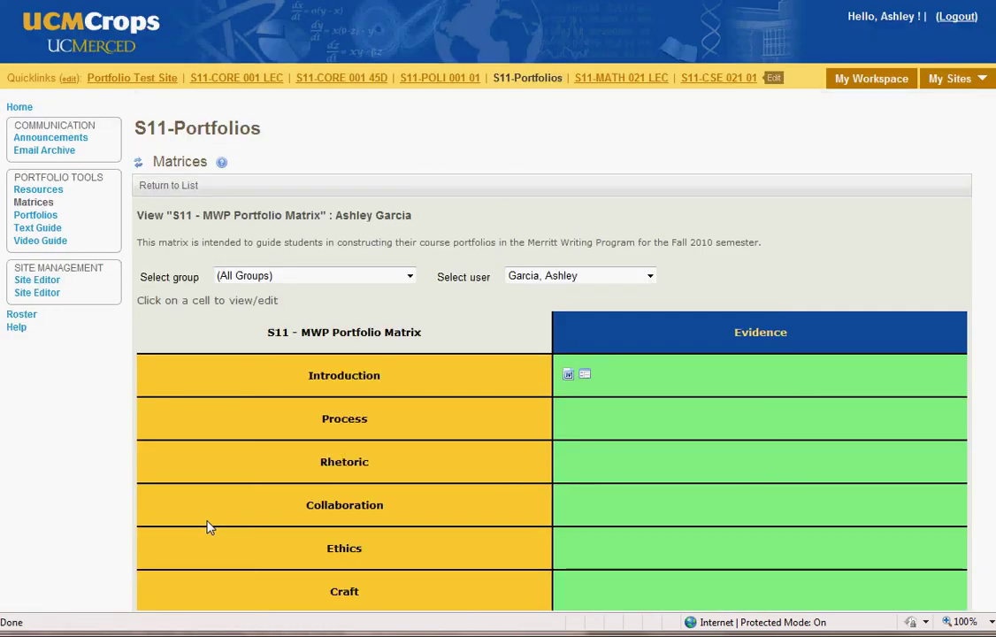
scroll(309, 520, down, 3)
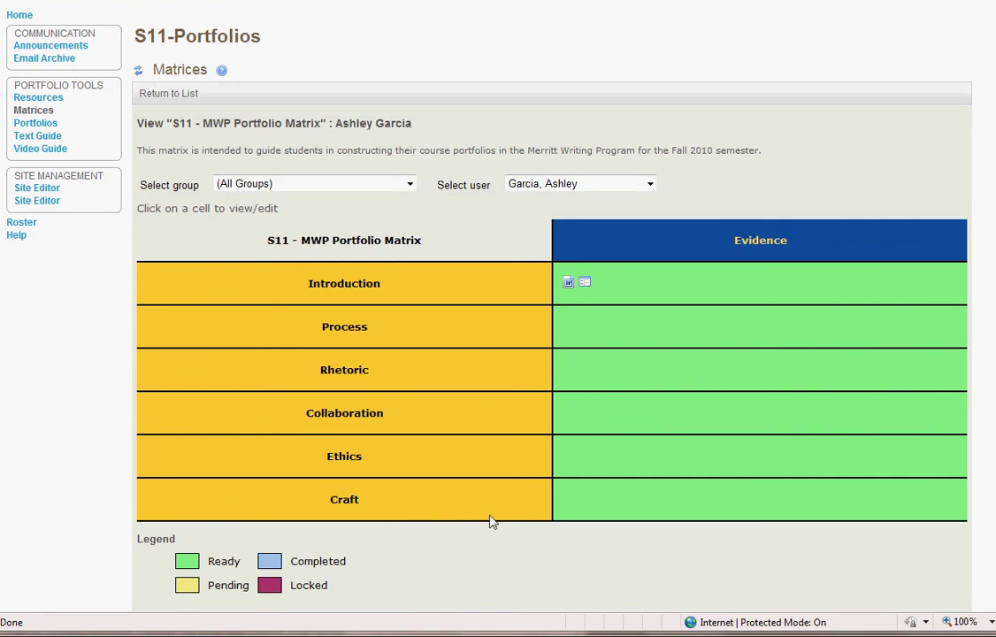